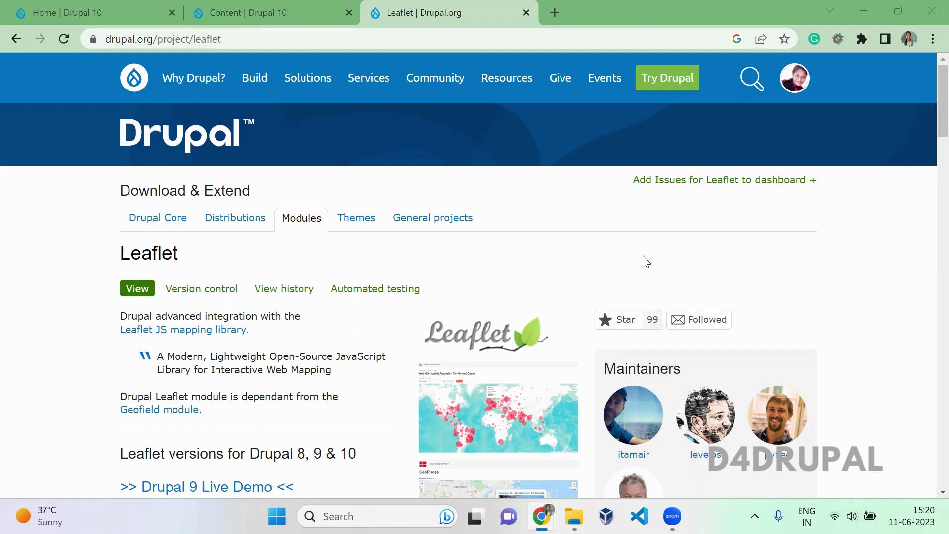
Open the Extend module list in a new browser tab
click(212, 7)
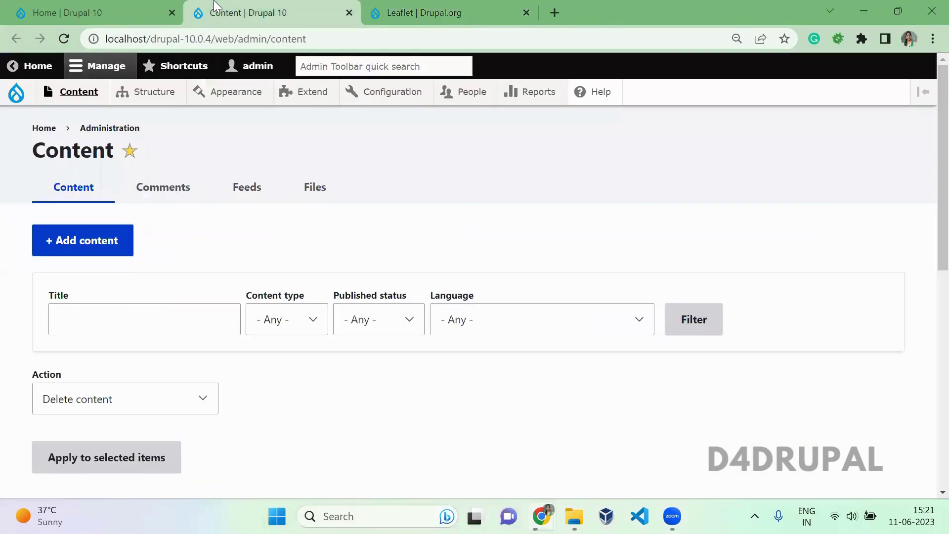
middle_click(313, 94)
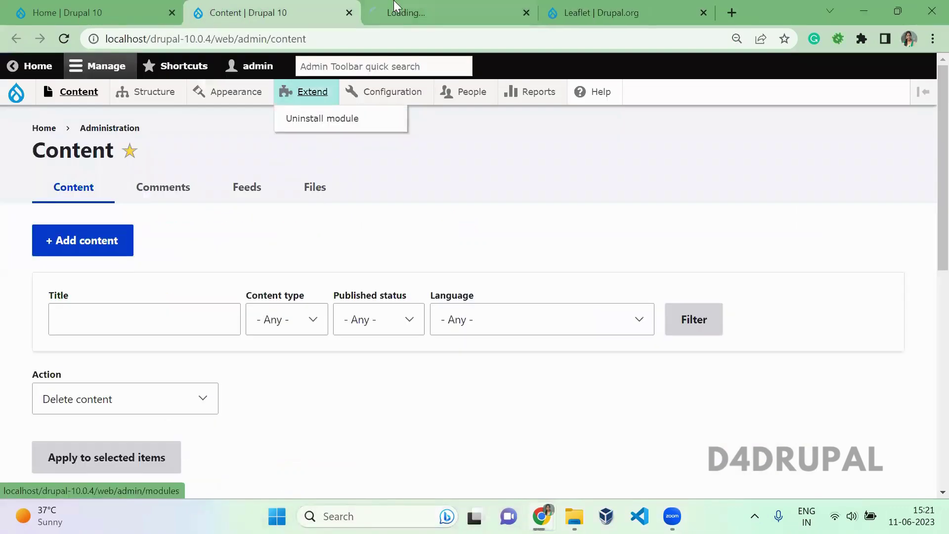
click(435, 320)
click(472, 192)
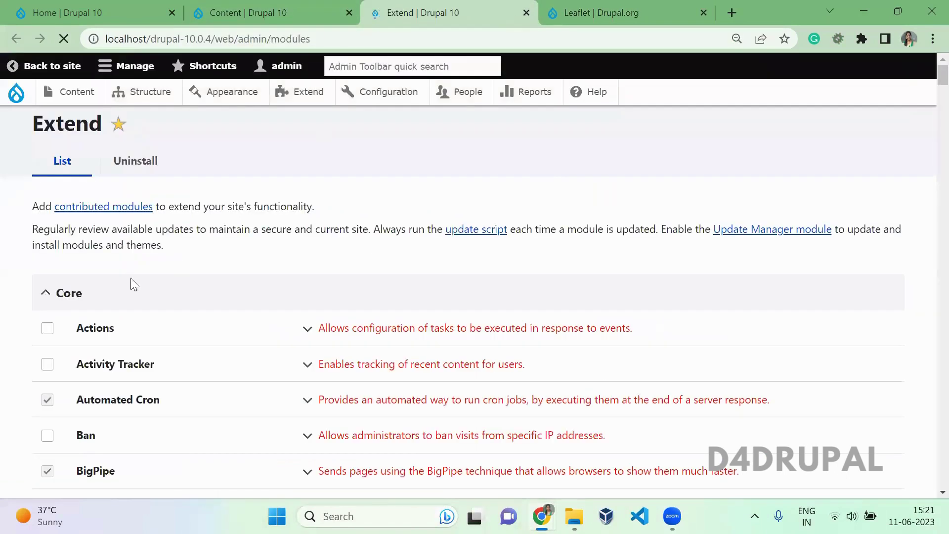
Filter modules by 'marker' to confirm Leaflet Markercluster is enabled under Geofield
click(161, 328)
text(ma)
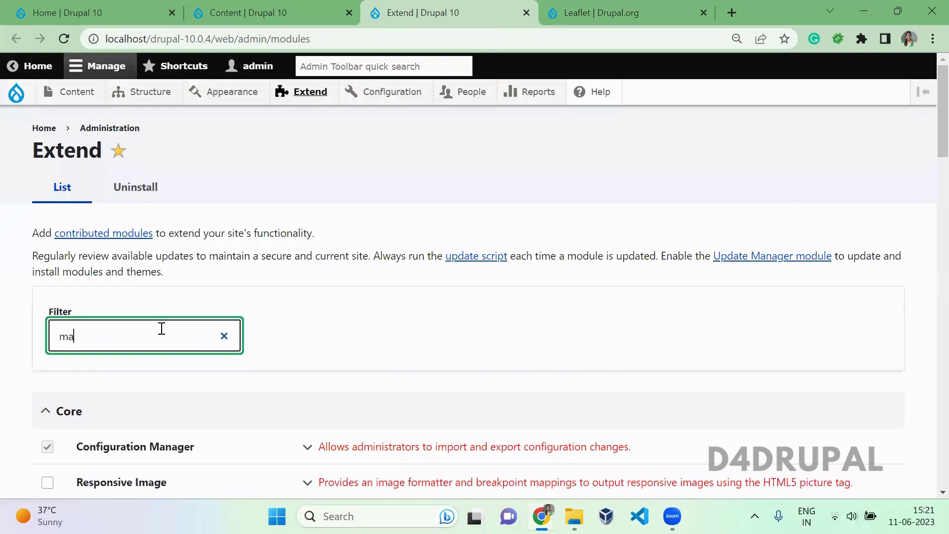
text(rker)
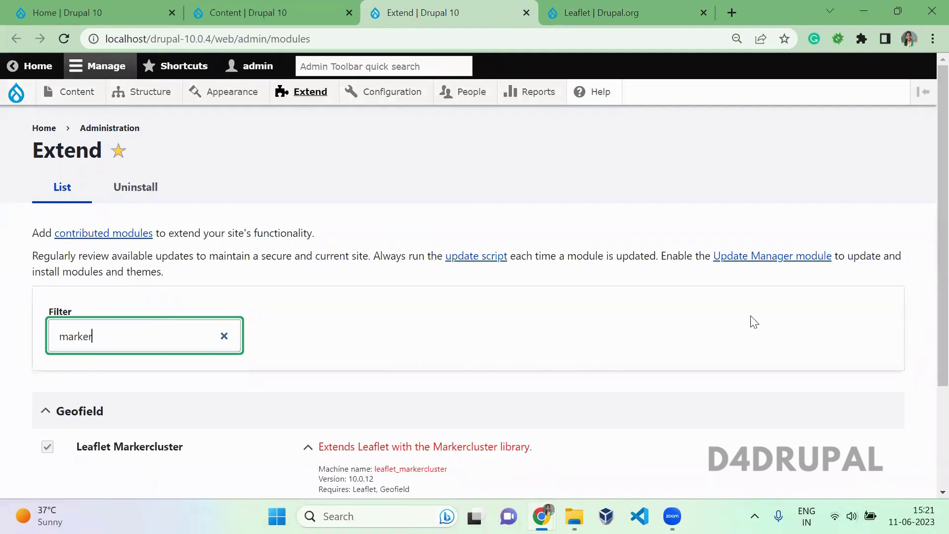
scroll(341, 292, down, 3)
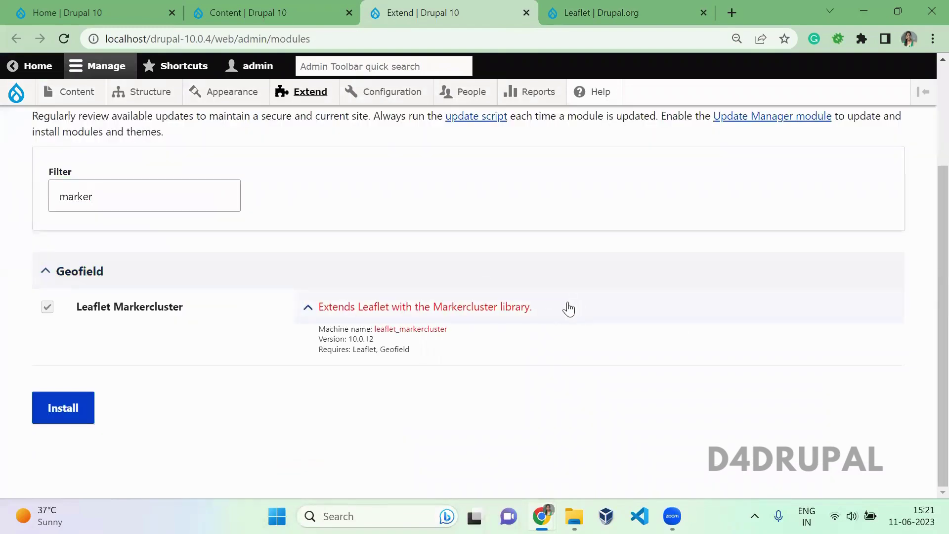
drag(568, 307, 324, 295)
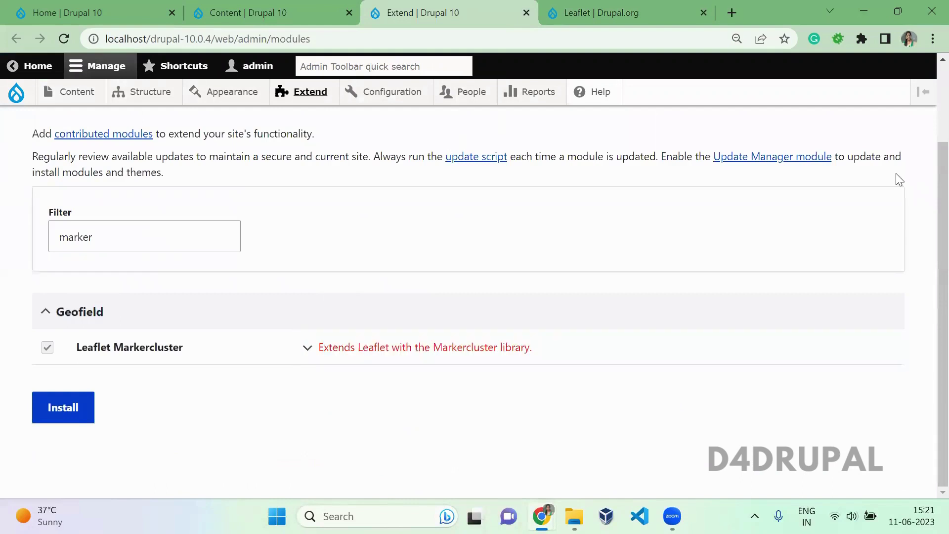
scroll(926, 214, up, 2)
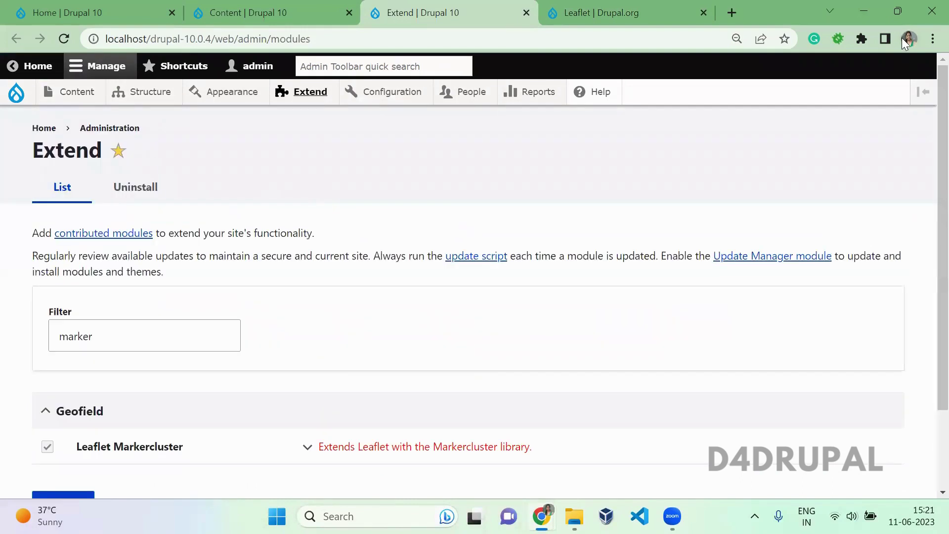
Open Landmark's Manage fields page, confirming Location (field_location) is a Geofield field
click(248, 7)
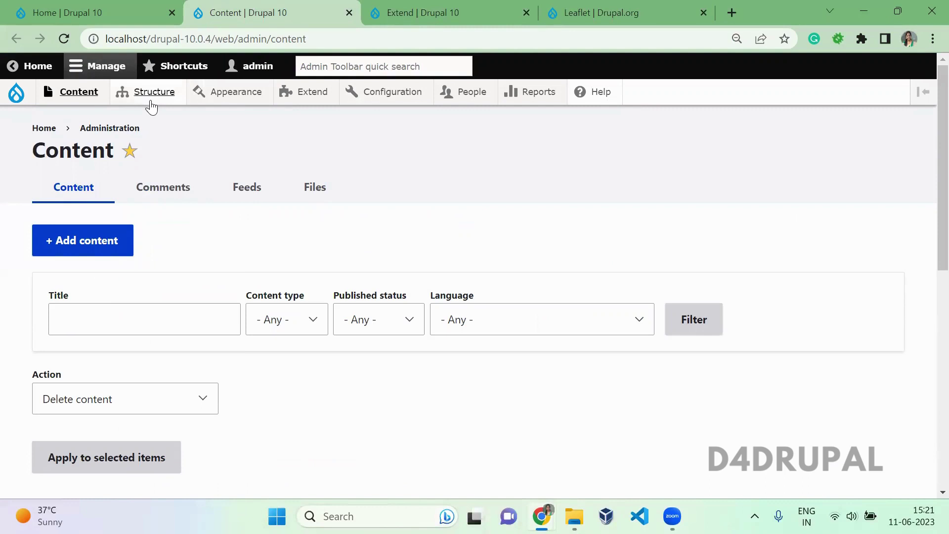
mouse_move(150, 99)
mouse_move(176, 206)
mouse_move(300, 274)
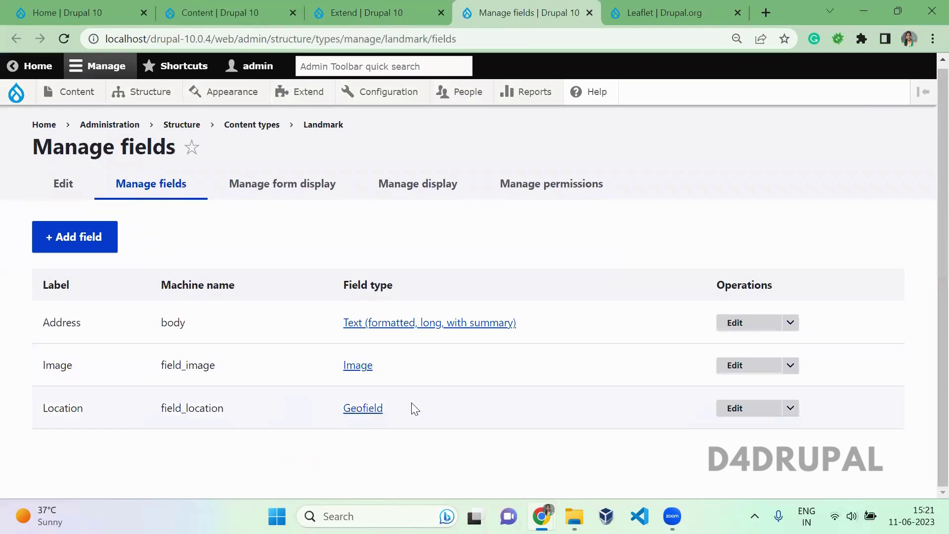
drag(414, 408, 327, 431)
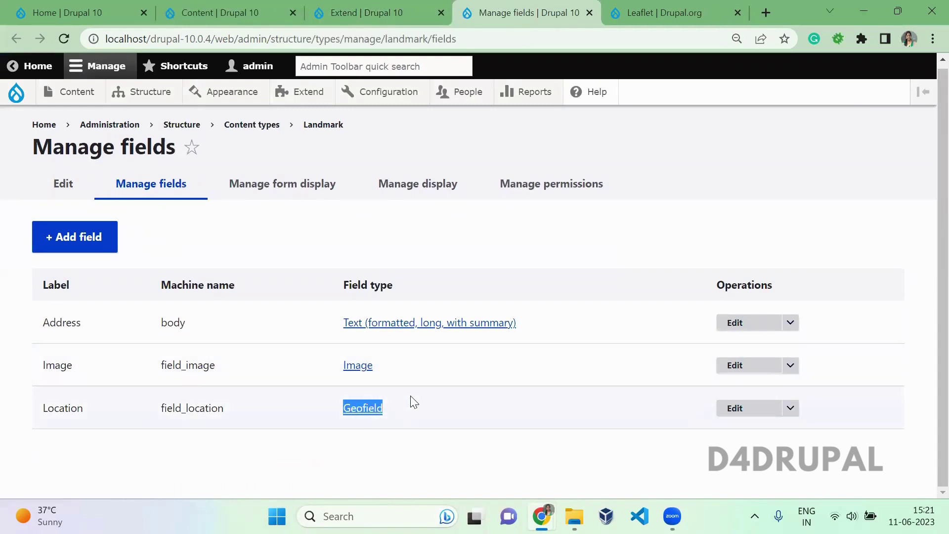
click(233, 8)
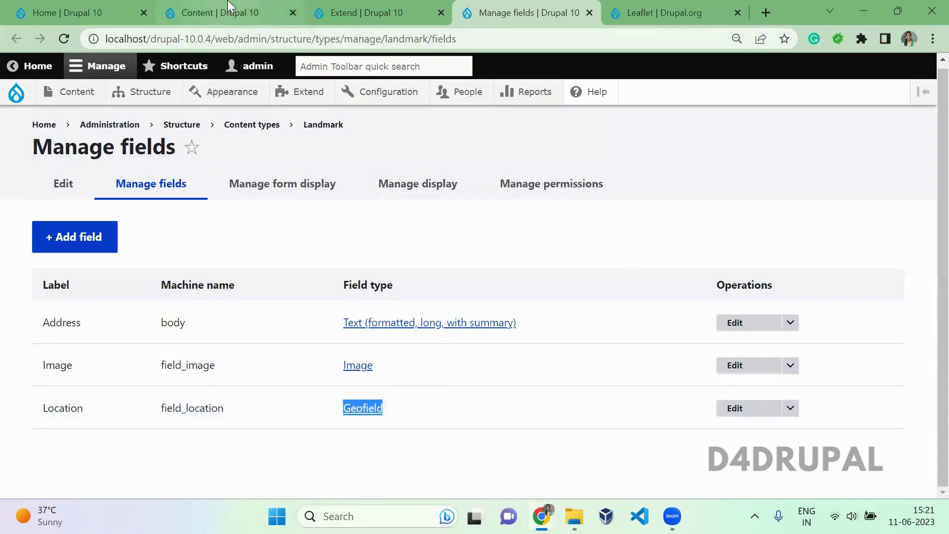
click(508, 7)
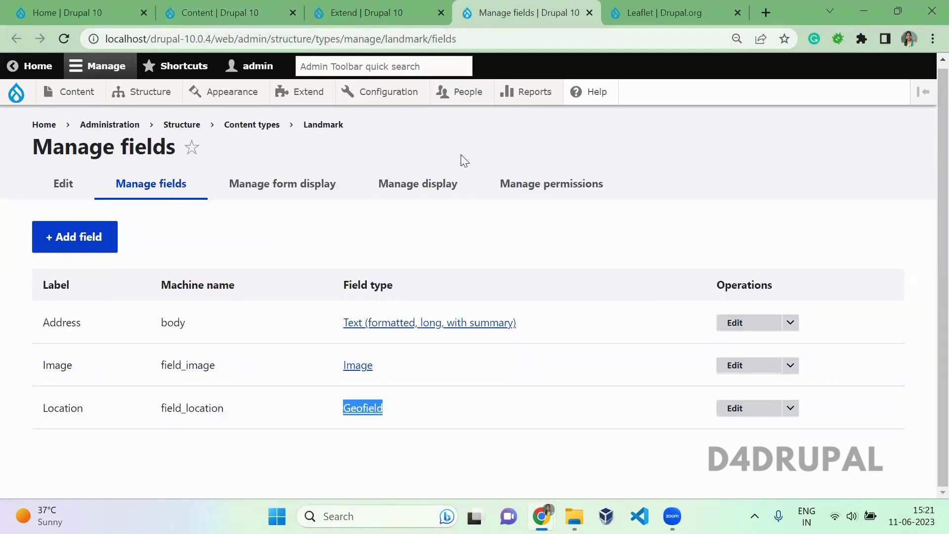
Open Landmark's Manage display and the Location Leaflet Map formatter settings
click(452, 184)
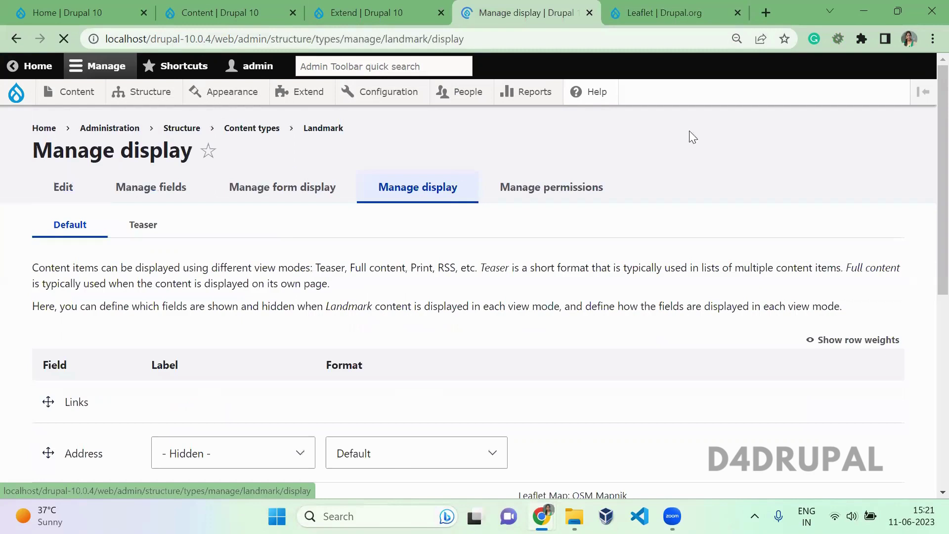
scroll(879, 198, down, 5)
click(883, 183)
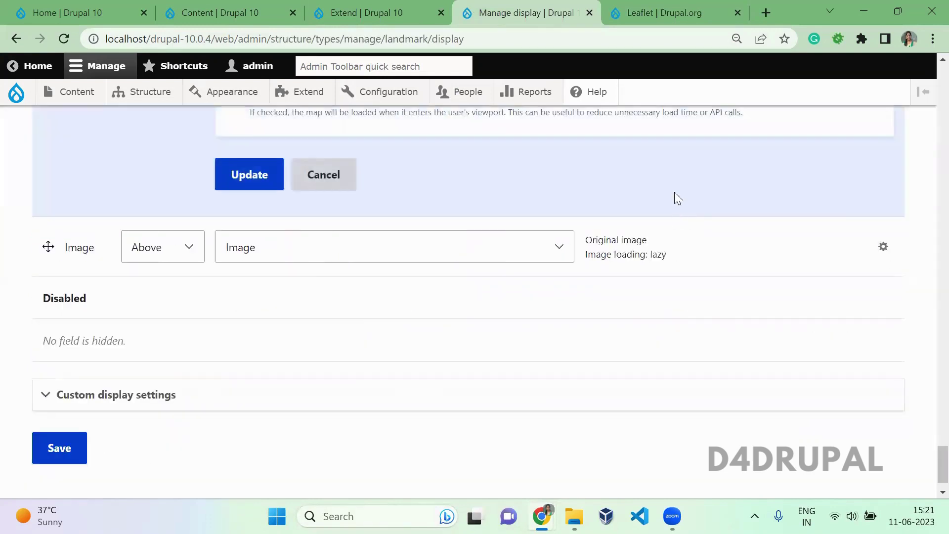
drag(941, 462, 941, 381)
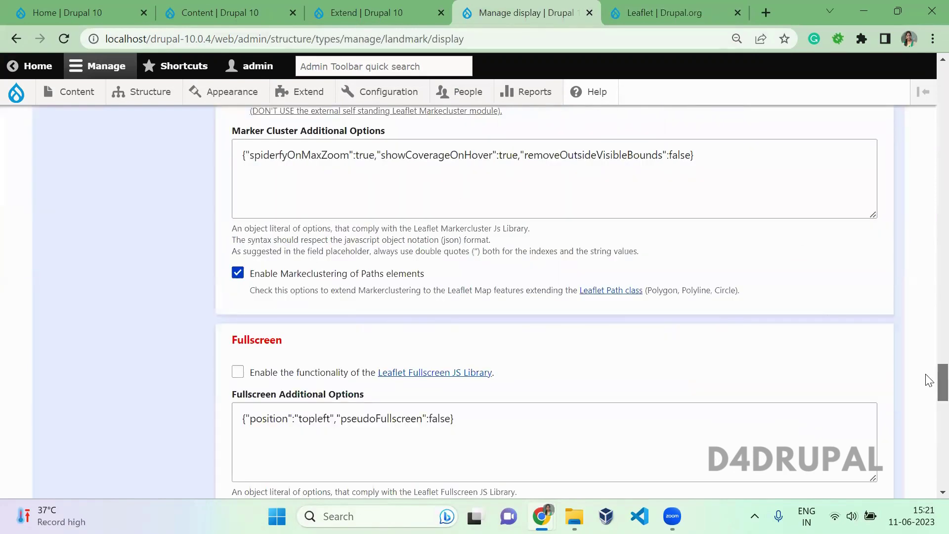
scroll(929, 379, up, 6)
scroll(937, 382, down, 3)
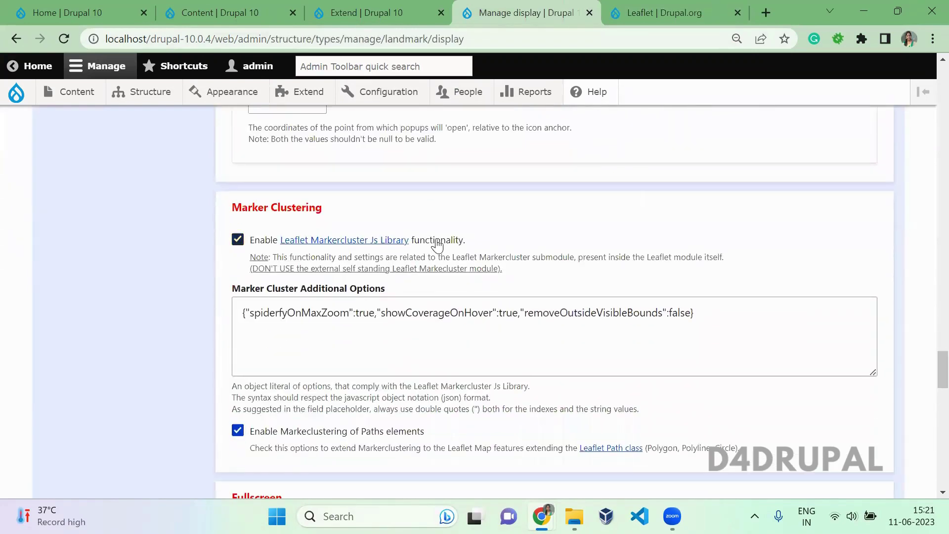
Keep Markercluster clustering enabled, apply the formatter settings and save the display
double_click(438, 241)
click(534, 247)
scroll(534, 248, down, 3)
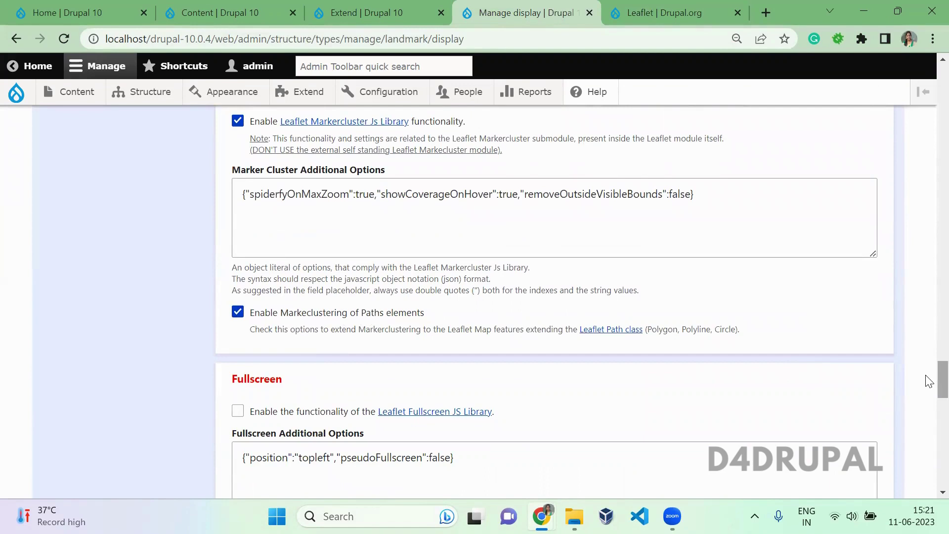
drag(929, 381, 926, 458)
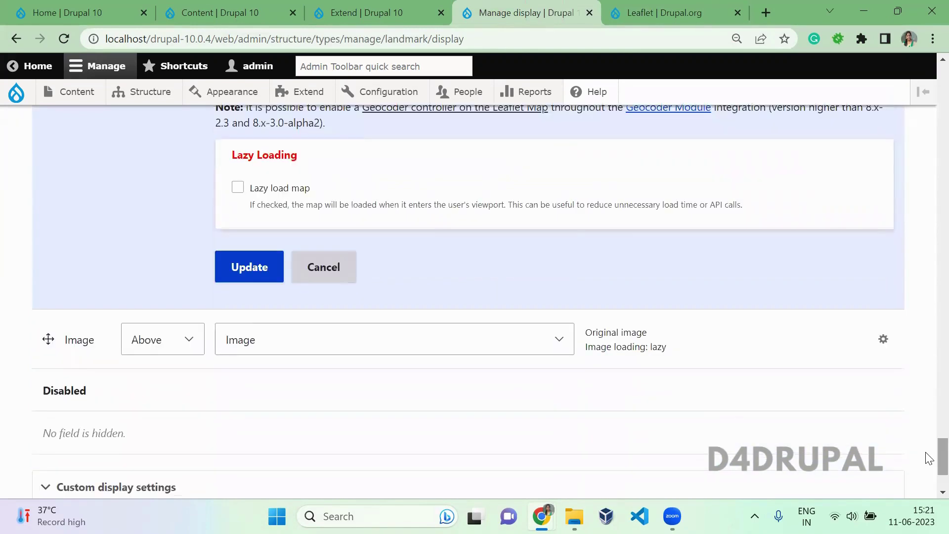
click(240, 274)
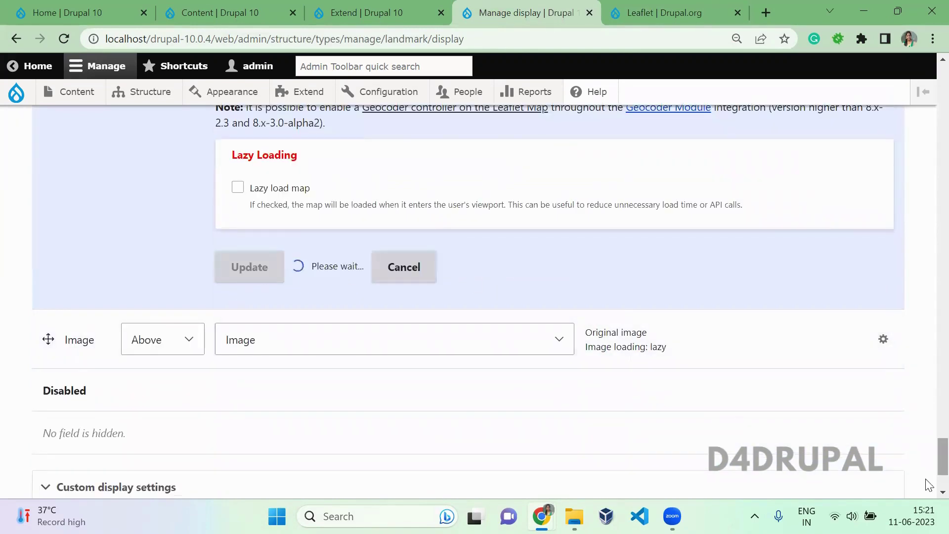
scroll(926, 451, down, 3)
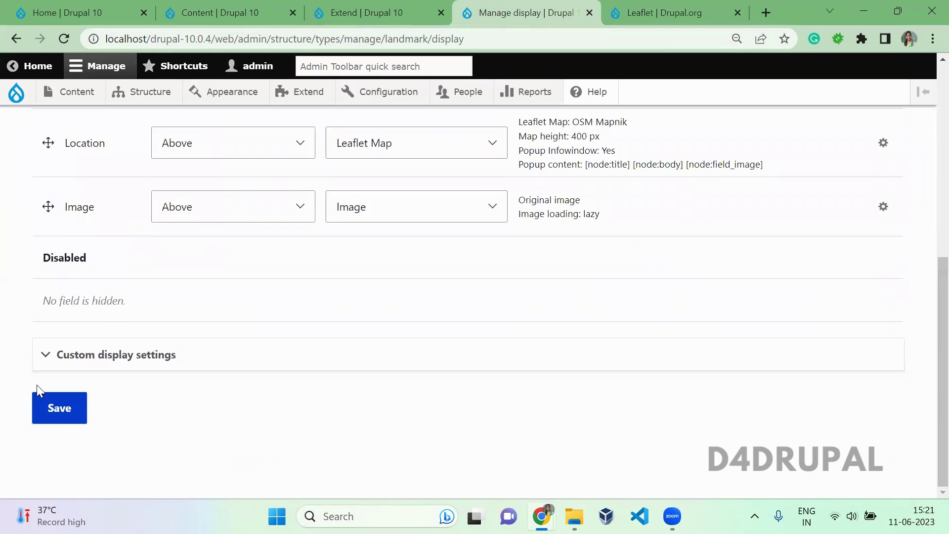
click(58, 417)
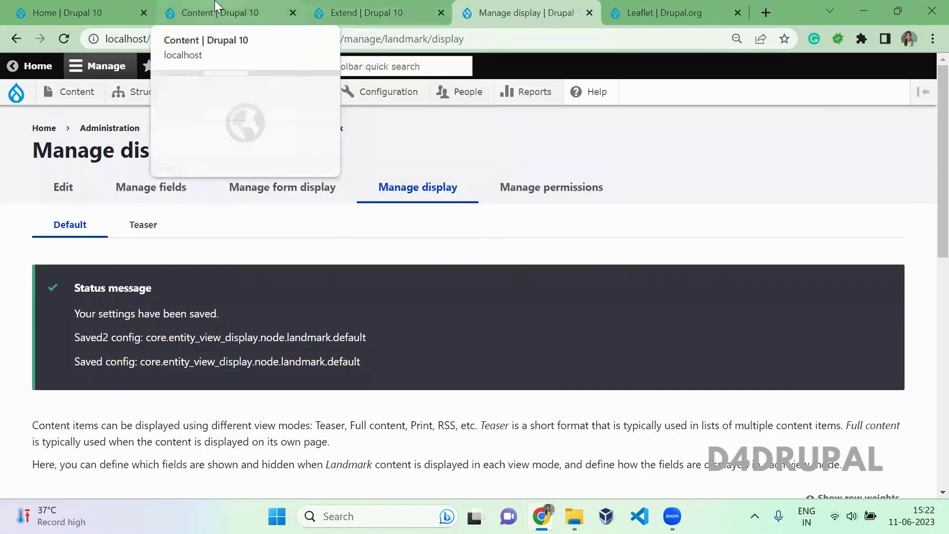
Create a new Landmark with Area 'markercluster testing' and bring its Location map into view
click(220, 12)
click(105, 241)
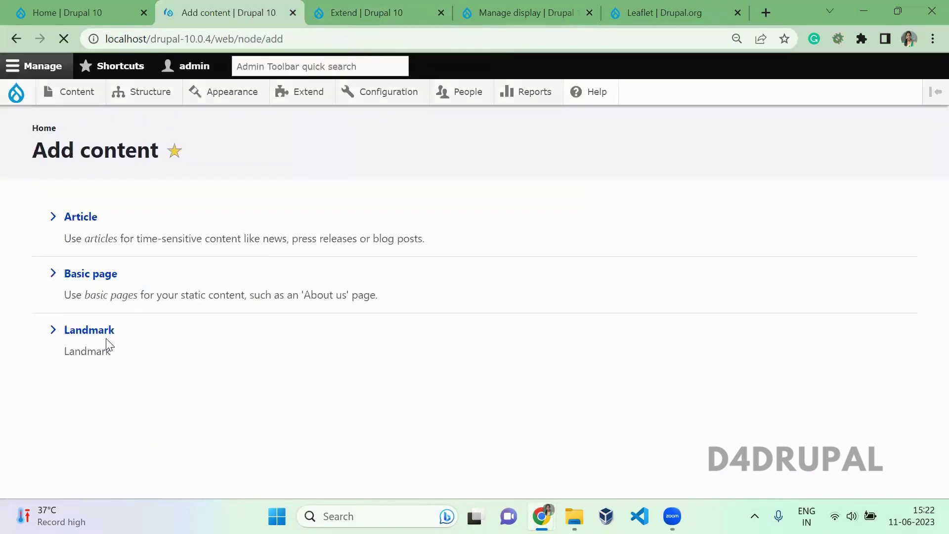
click(107, 338)
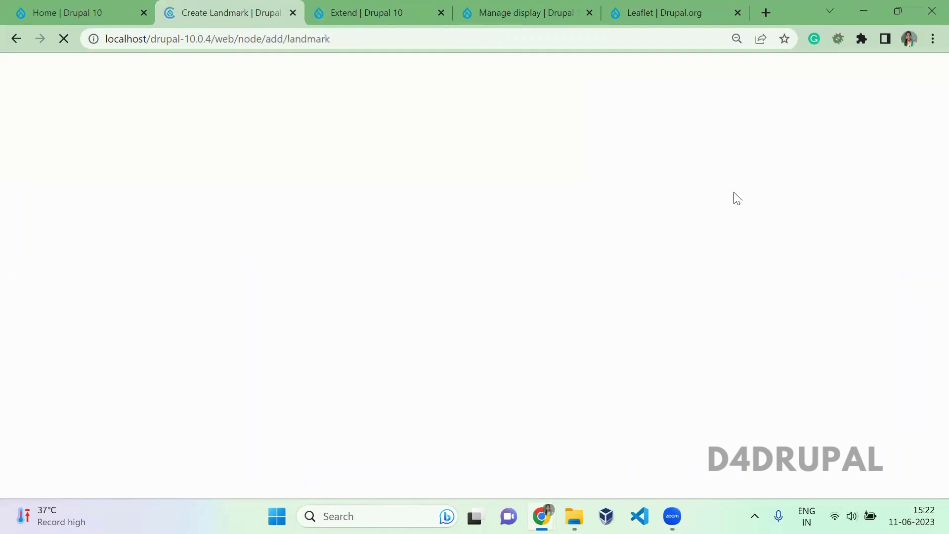
click(362, 262)
text(ma)
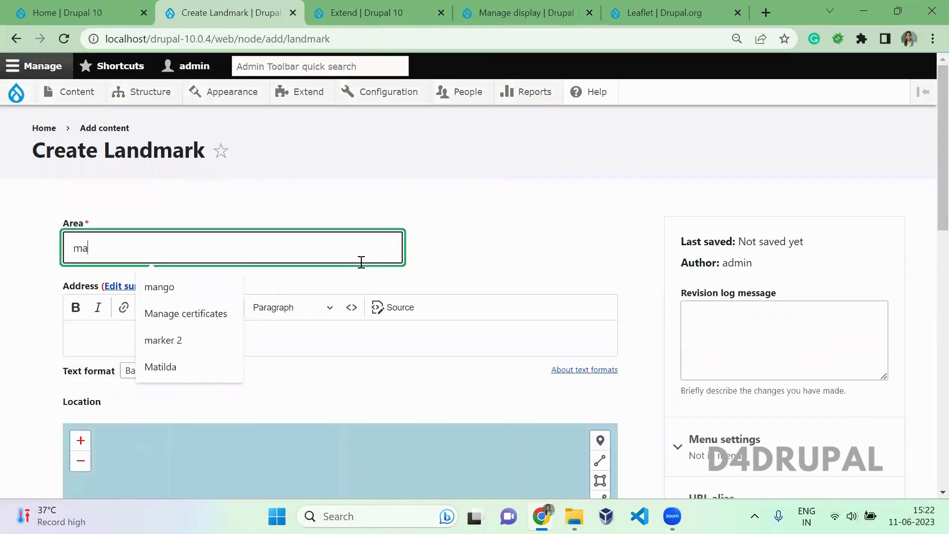
text(rkerclus)
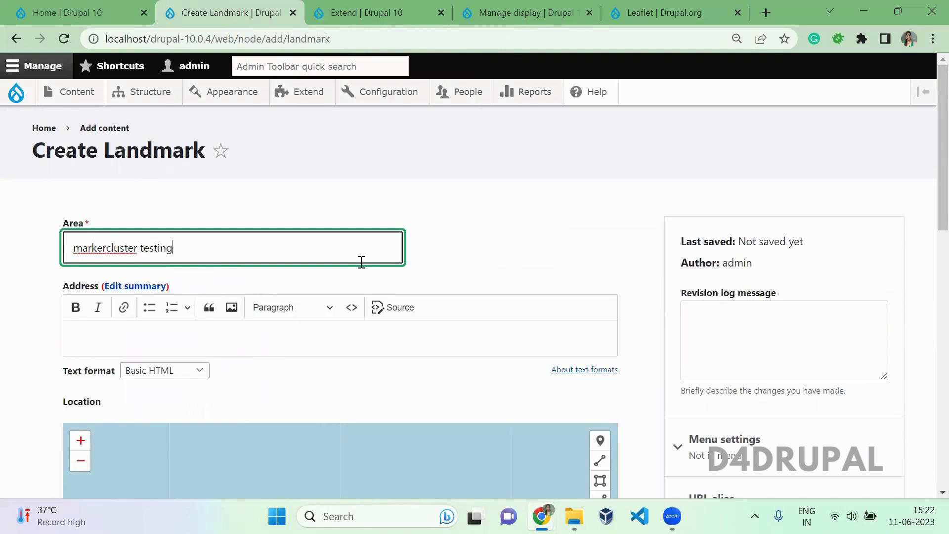
text(ter testing)
click(926, 148)
scroll(926, 243, down, 9)
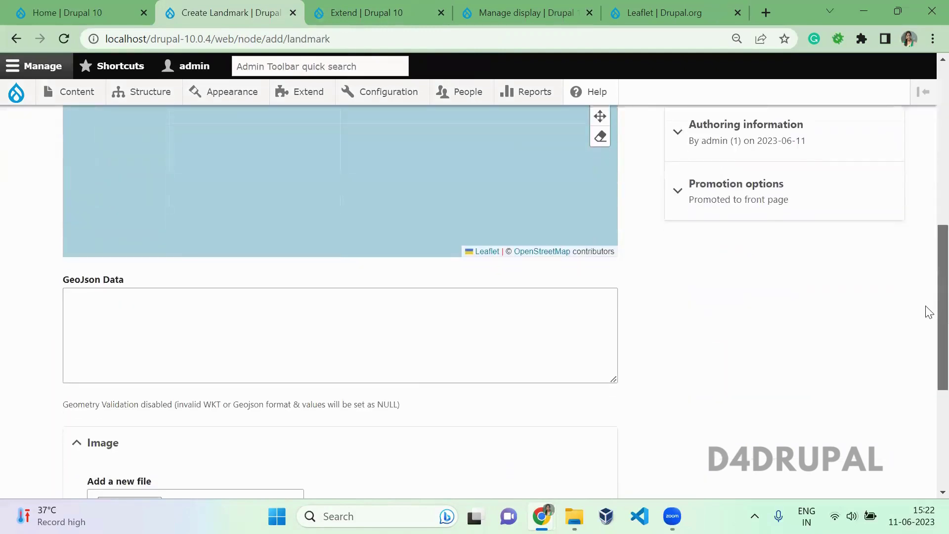
click(313, 318)
scroll(927, 297, up, 3)
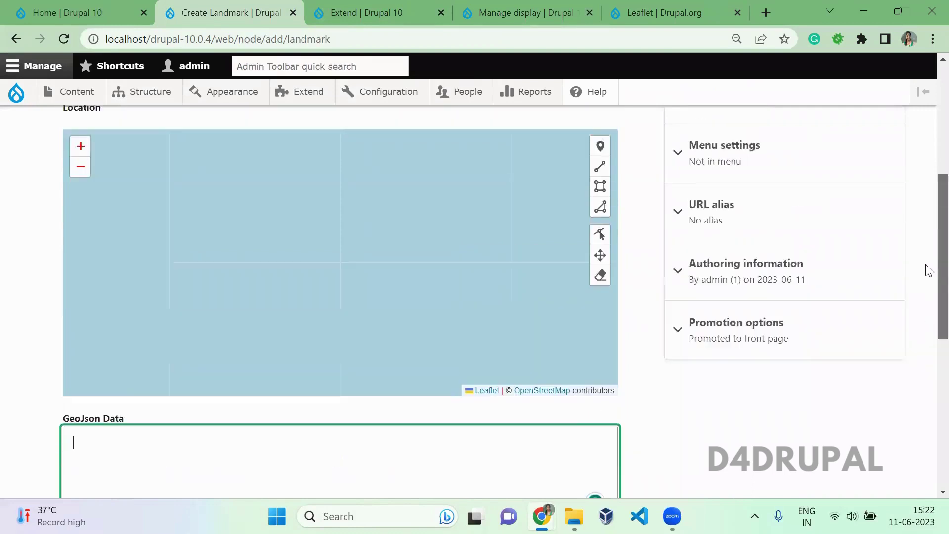
scroll(928, 265, up, 1)
Zoom to Africa and place markers at N'Djamena, South Sudan, Centrafrique, Yaoundé, Lagos and Lomé
click(85, 213)
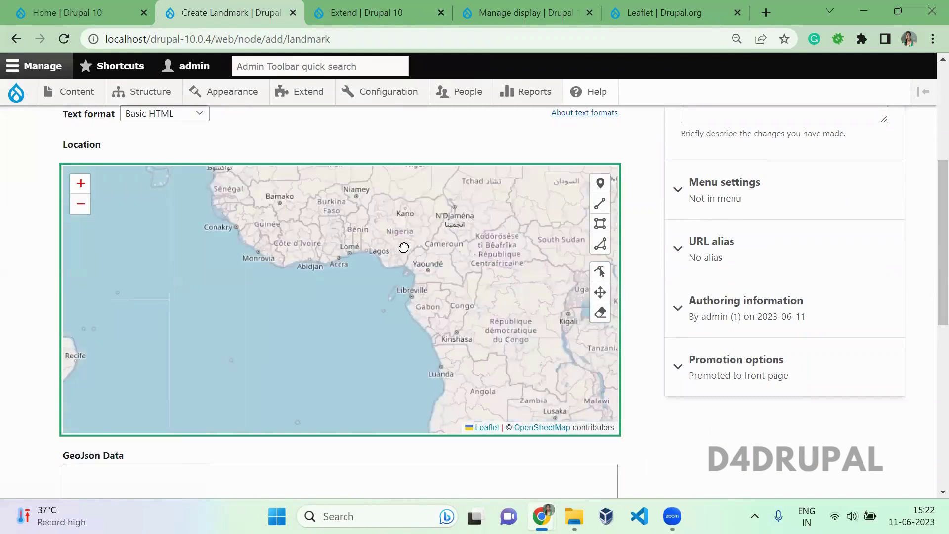
click(600, 184)
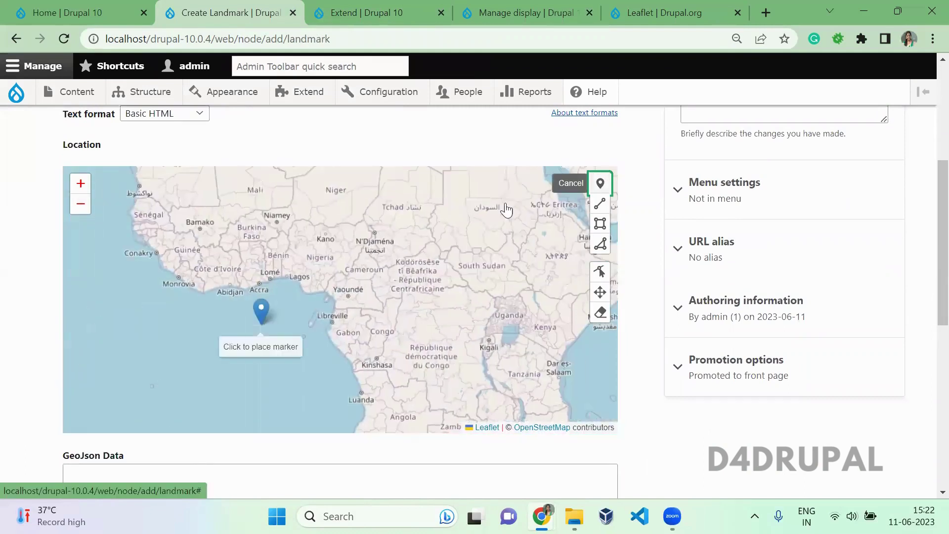
click(368, 237)
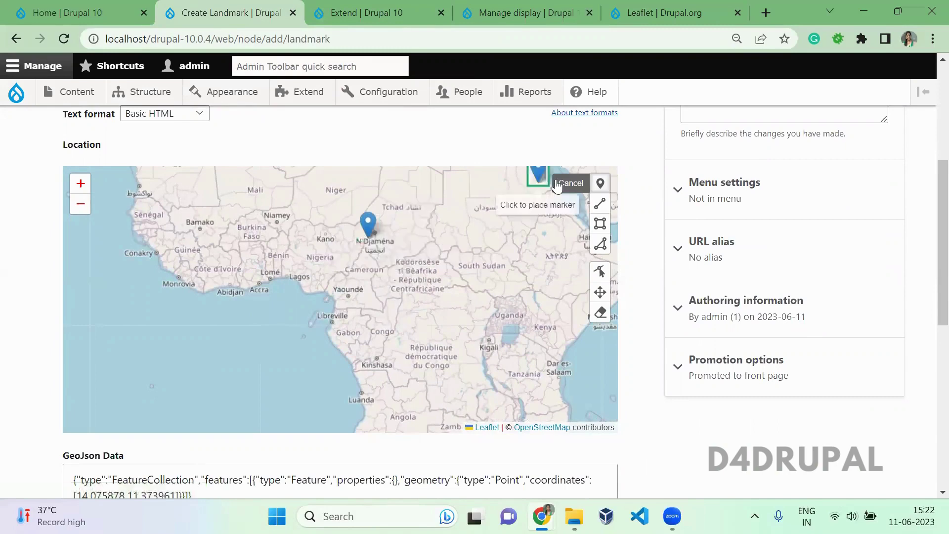
click(600, 184)
click(600, 184)
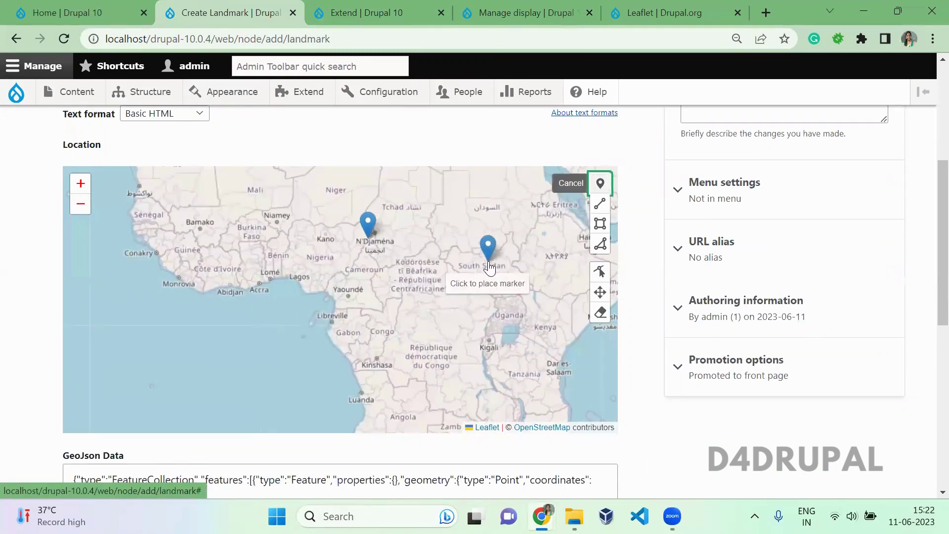
click(489, 262)
click(419, 265)
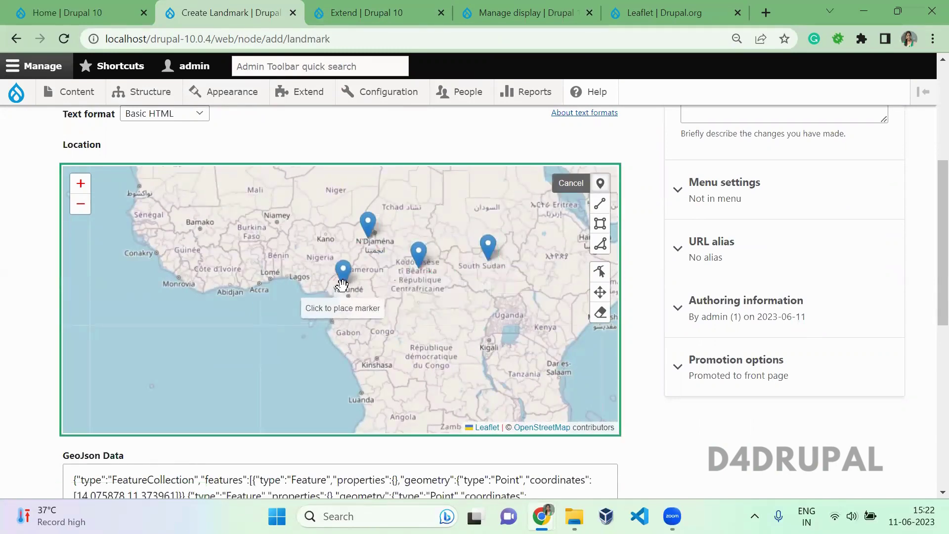
click(342, 284)
click(301, 278)
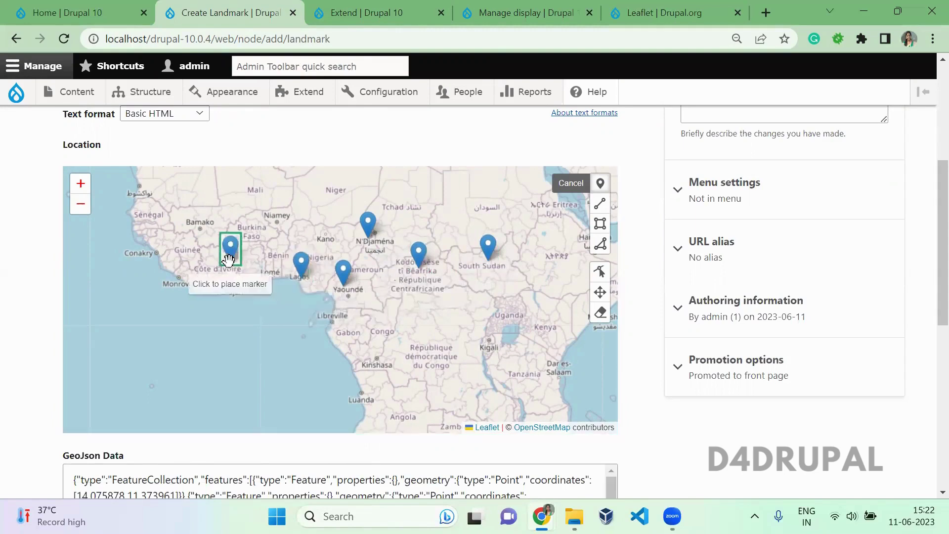
click(262, 270)
Add markers at Niamey, Burkina Faso, Bamako, Monrovia, DR Congo, Kigali, Tanzania, Dar es Salaam, Kinshasa
click(275, 209)
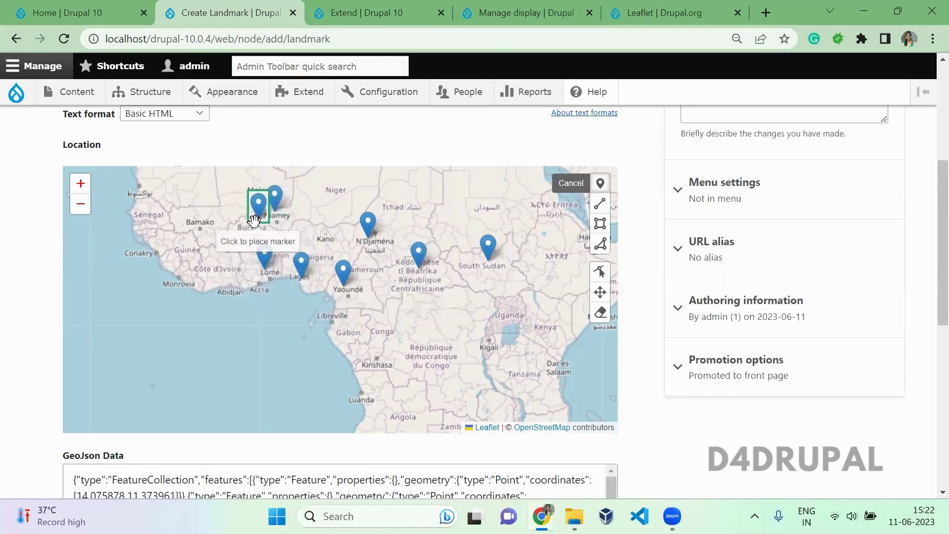
click(251, 223)
click(195, 221)
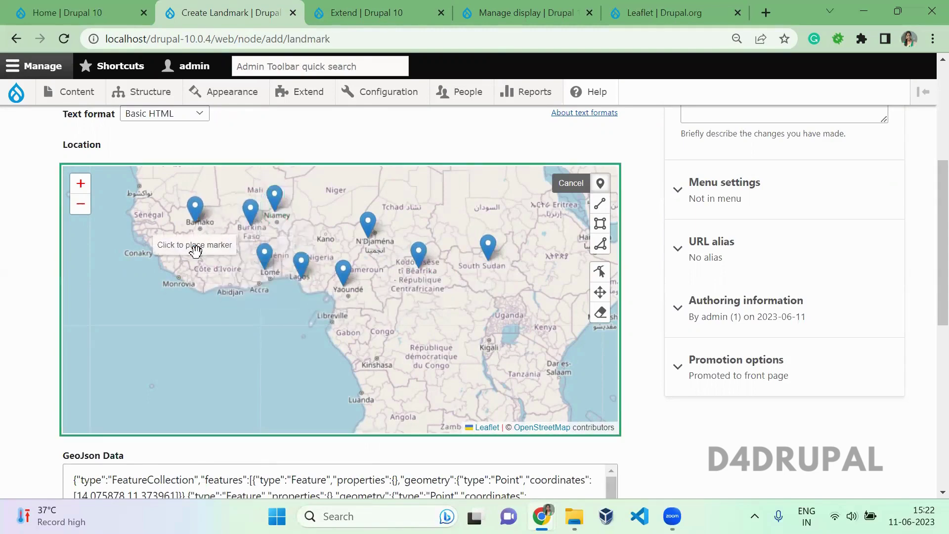
click(178, 283)
click(426, 352)
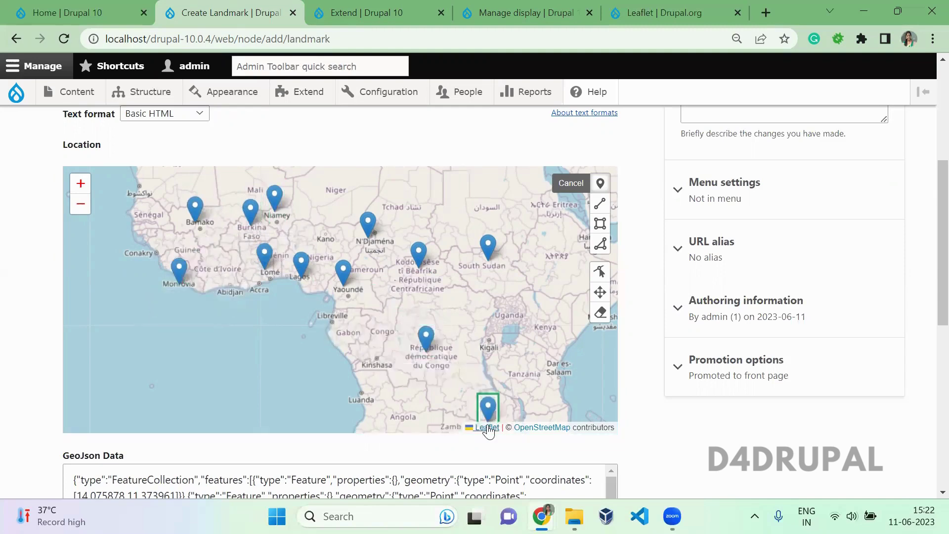
click(489, 340)
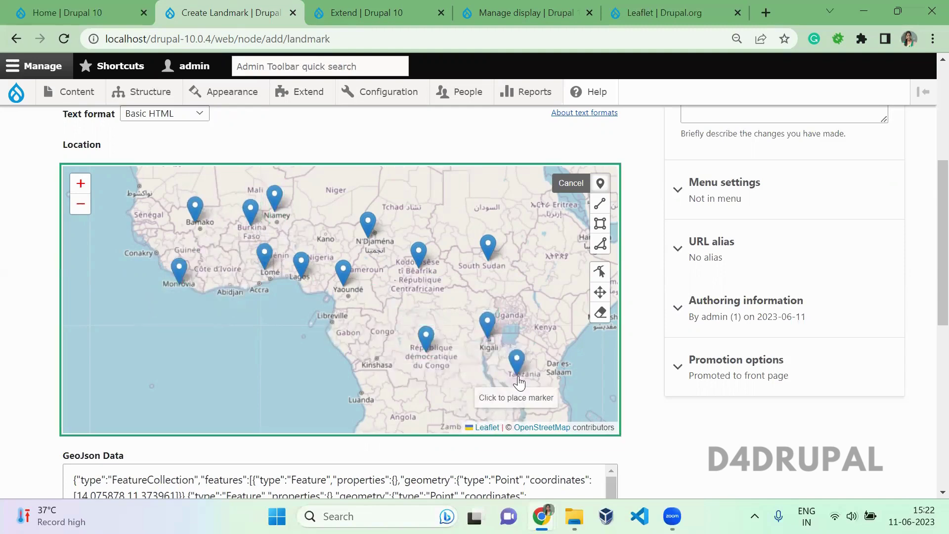
click(518, 376)
click(557, 367)
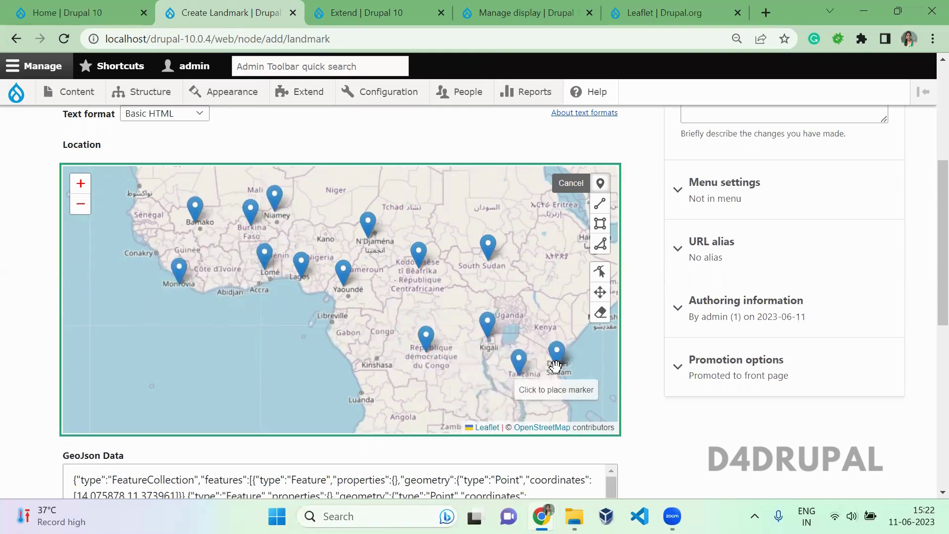
click(370, 364)
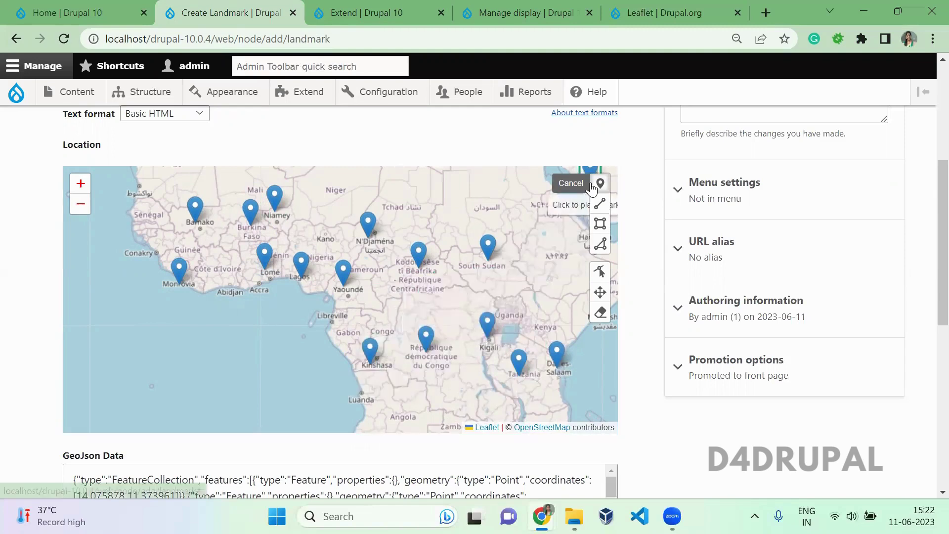
click(572, 182)
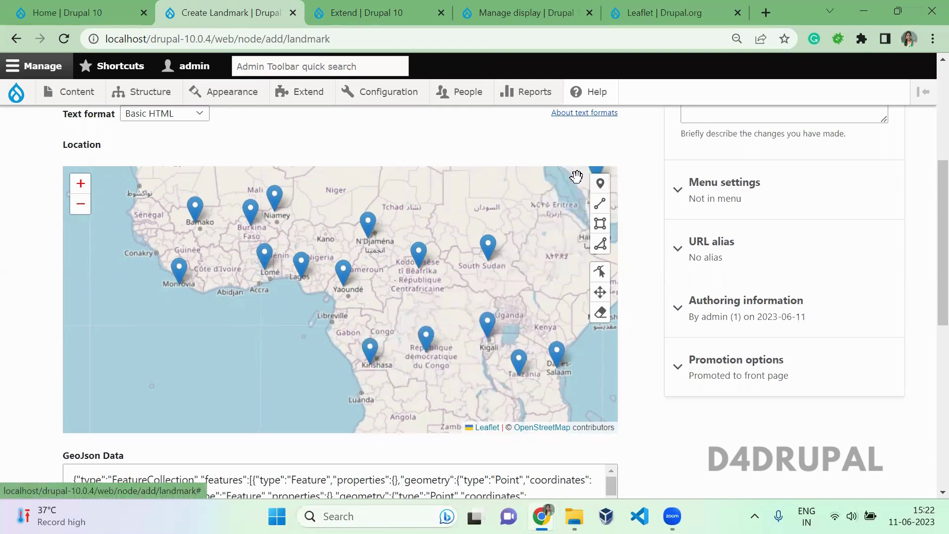
Pan to Central Asia and place markers in Uzbekistan, Tajikistan, Afghanistan, Kabul and northern Pakistan
drag(526, 265, 547, 219)
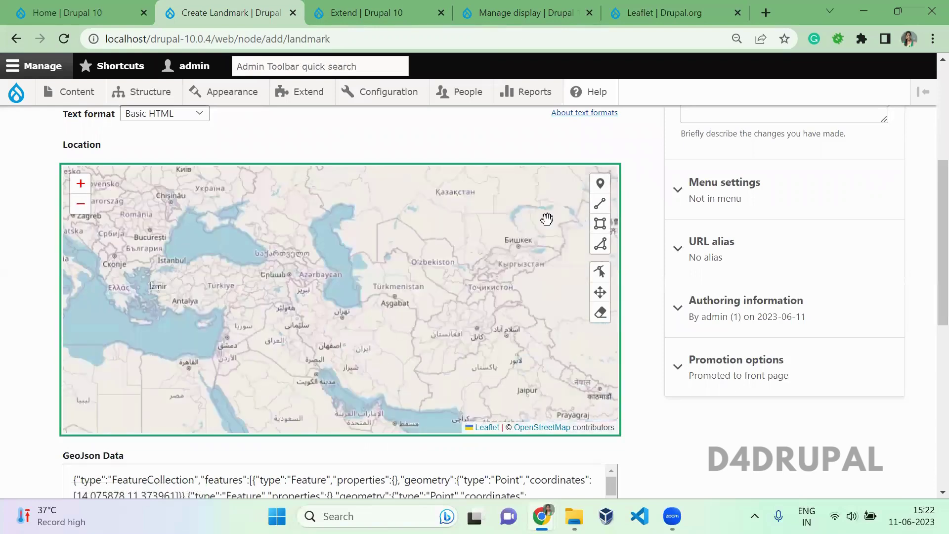
click(600, 184)
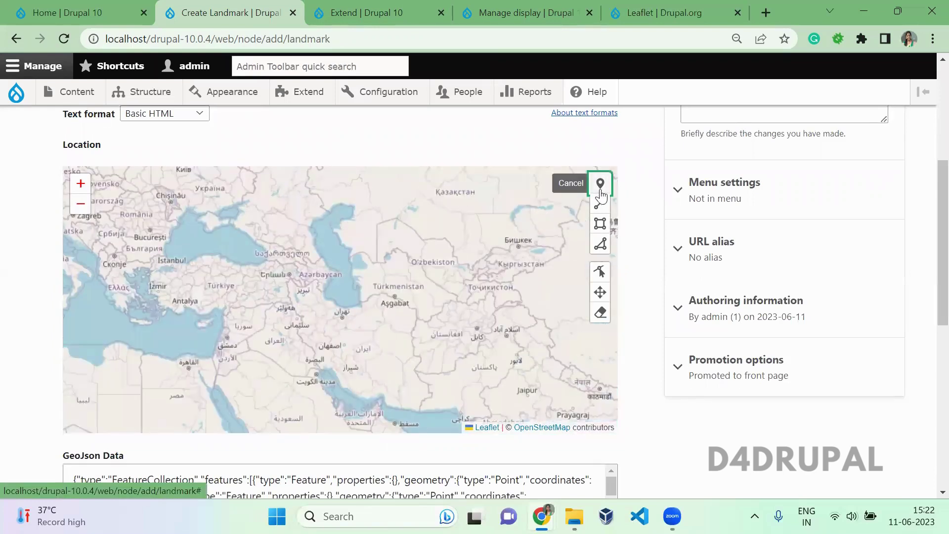
click(487, 282)
click(423, 289)
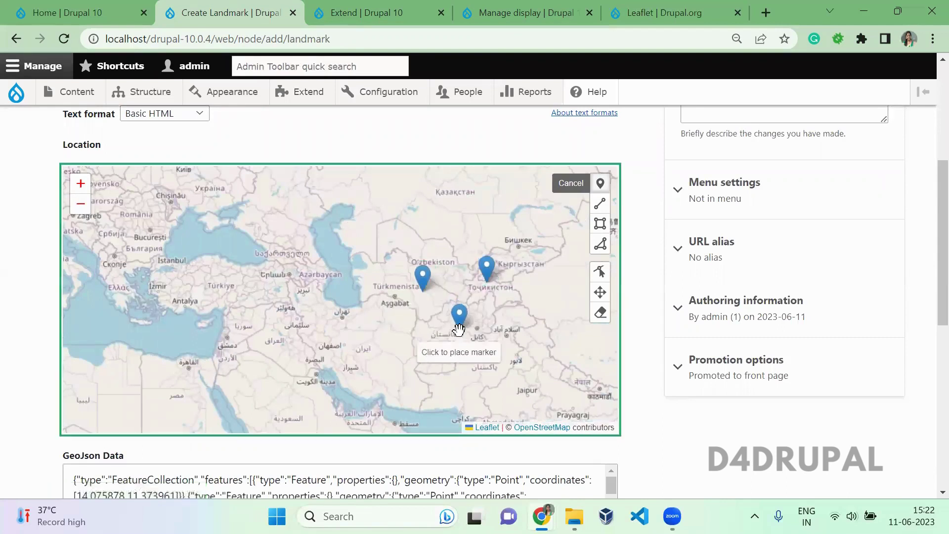
click(459, 329)
click(509, 325)
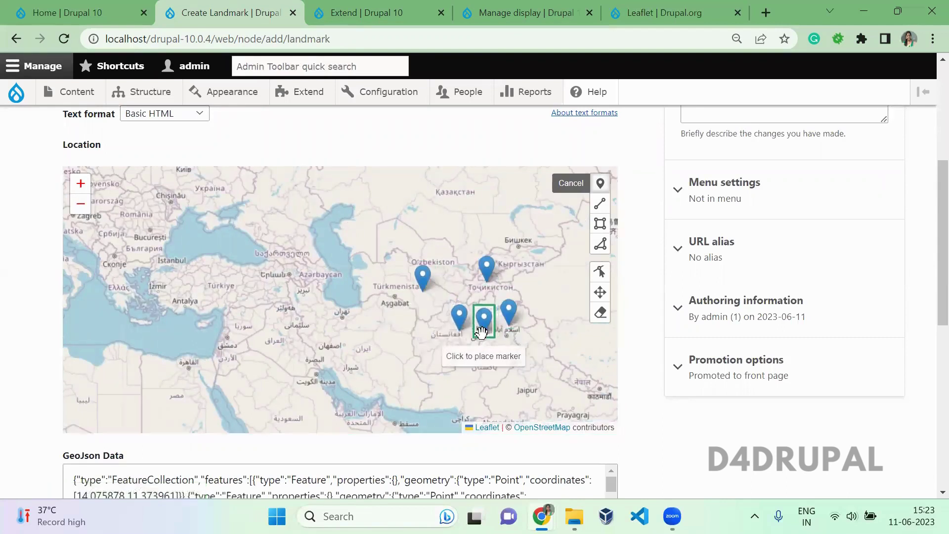
click(482, 331)
Add markers in Pakistan, near Bishkek, in Kyrgyzstan, Uzbekistan and Turkmenistan
click(488, 363)
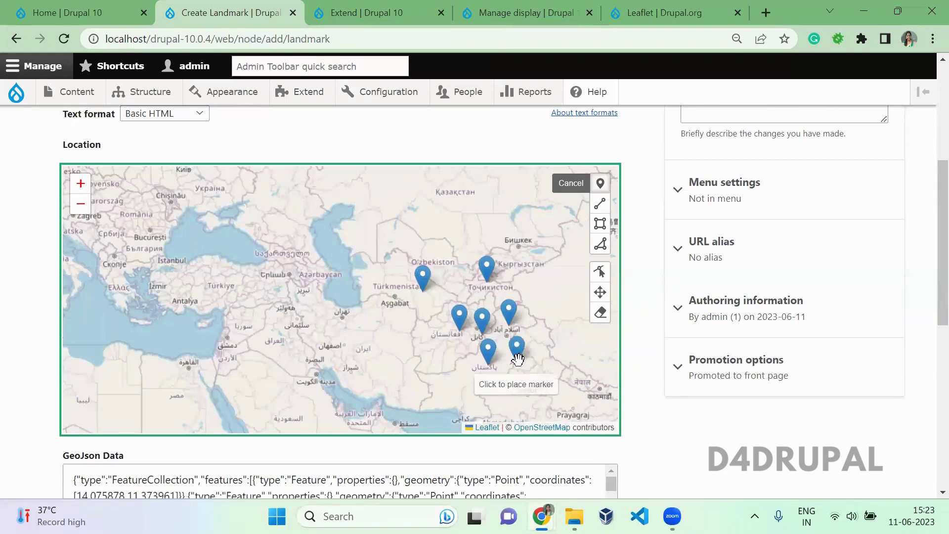
click(520, 359)
click(515, 239)
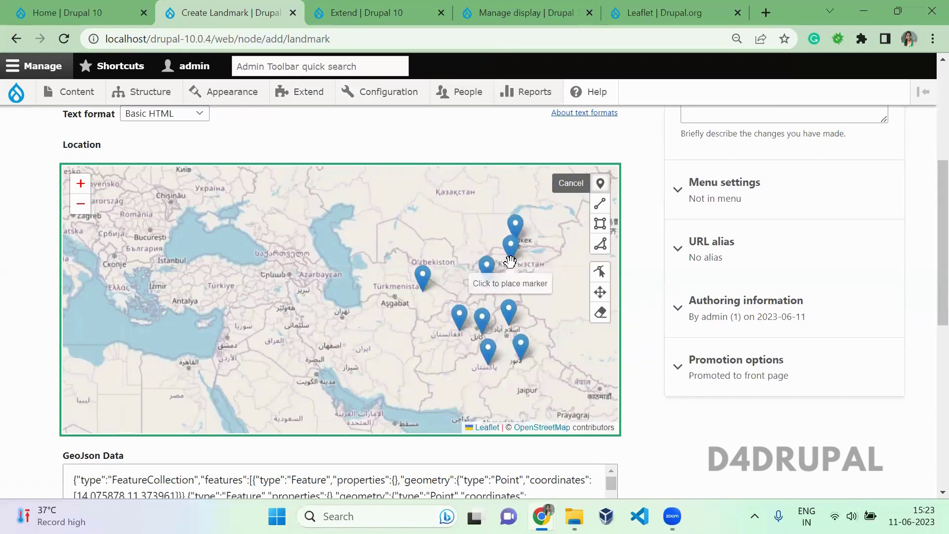
click(510, 262)
click(443, 261)
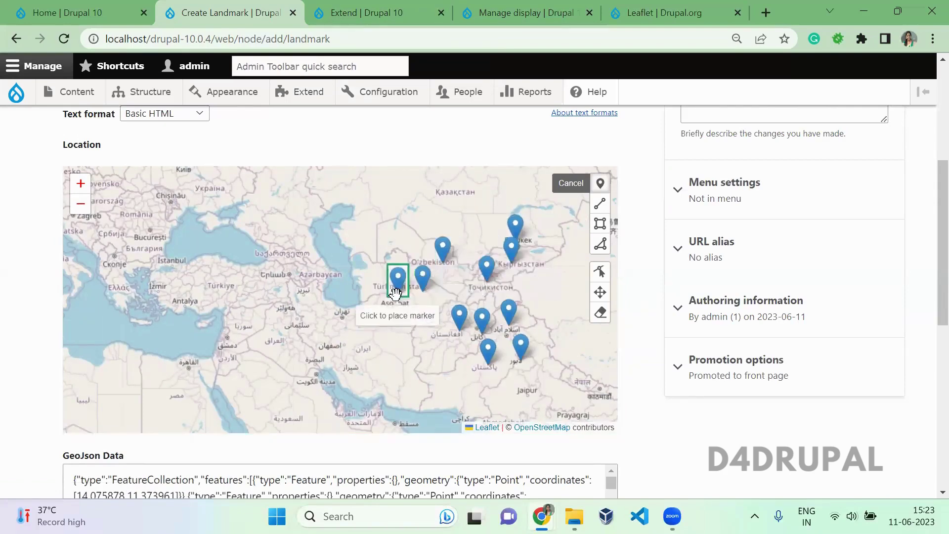
click(395, 294)
Review the GeoJson Data Point coordinates and save the 'markercluster testing' Landmark
scroll(926, 255, down, 4)
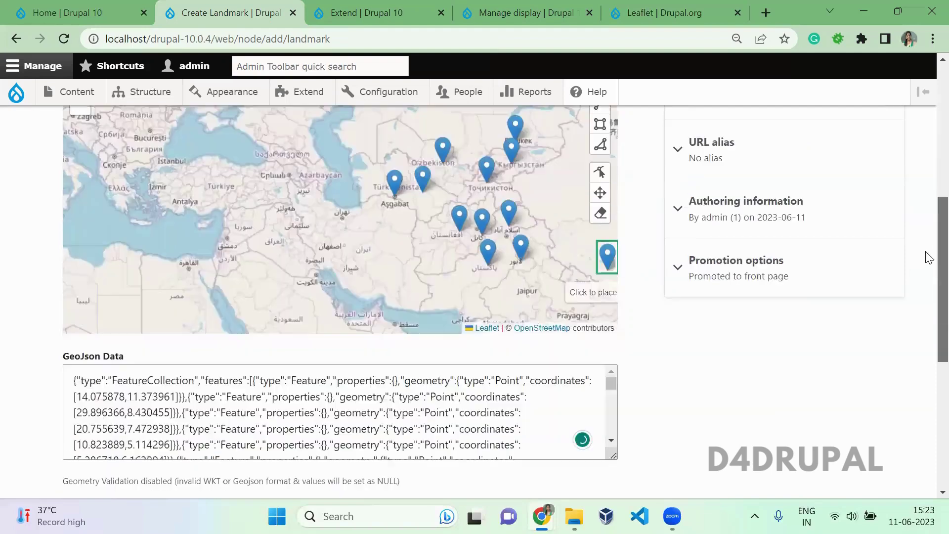
click(510, 336)
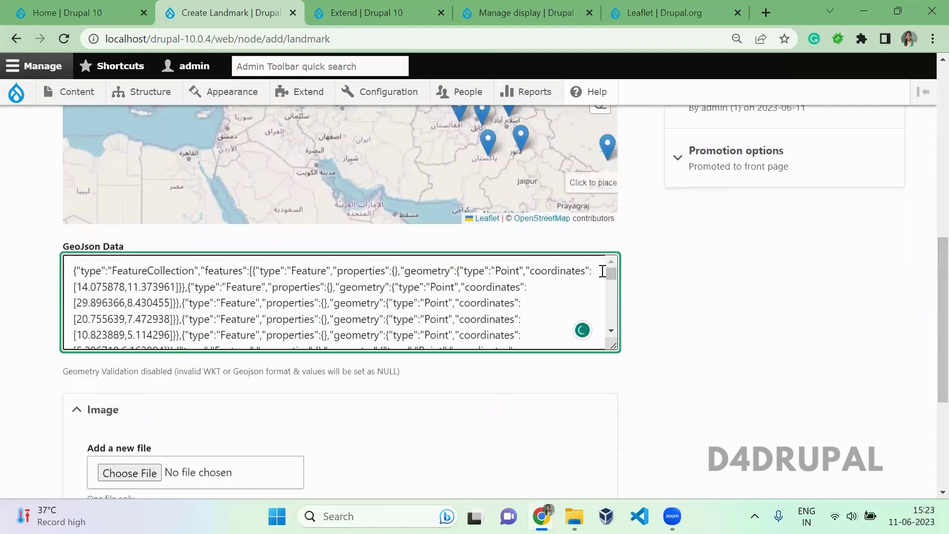
drag(613, 278, 615, 322)
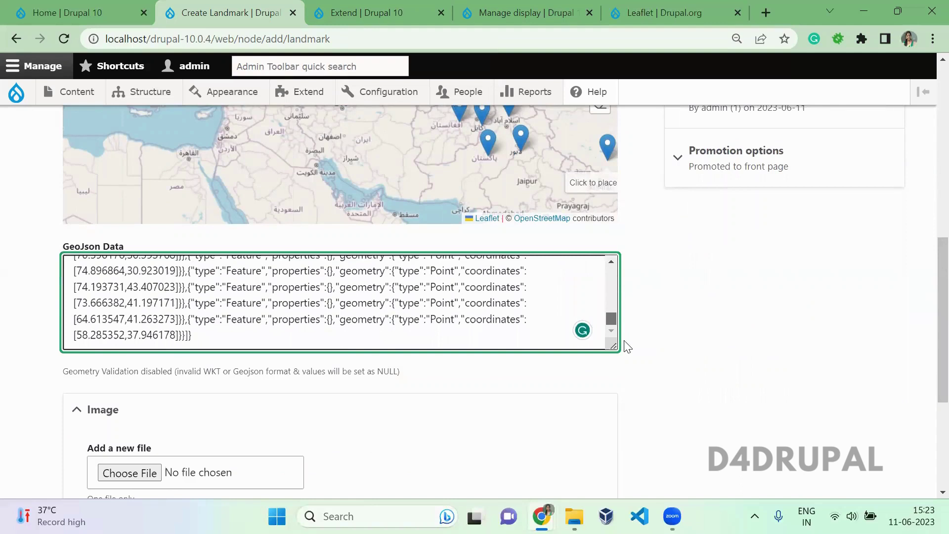
scroll(929, 401, down, 4)
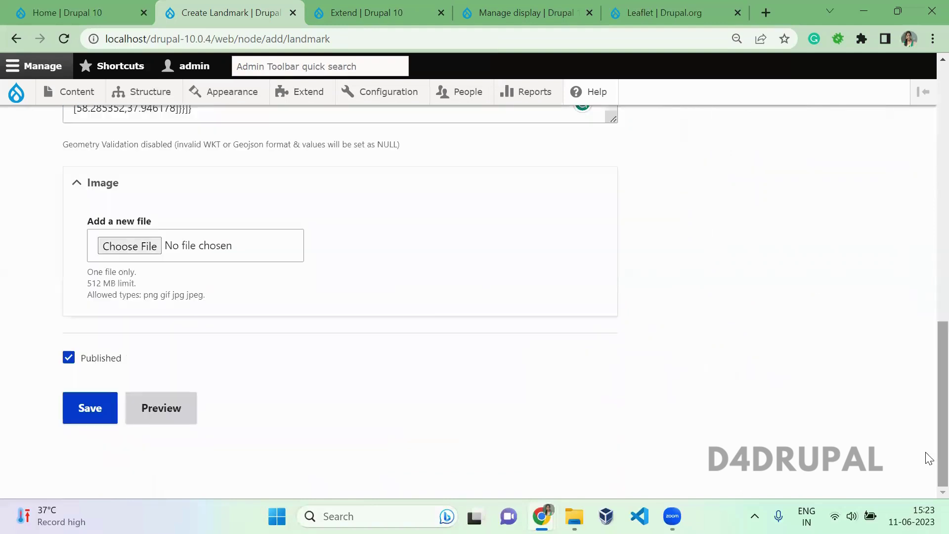
click(66, 414)
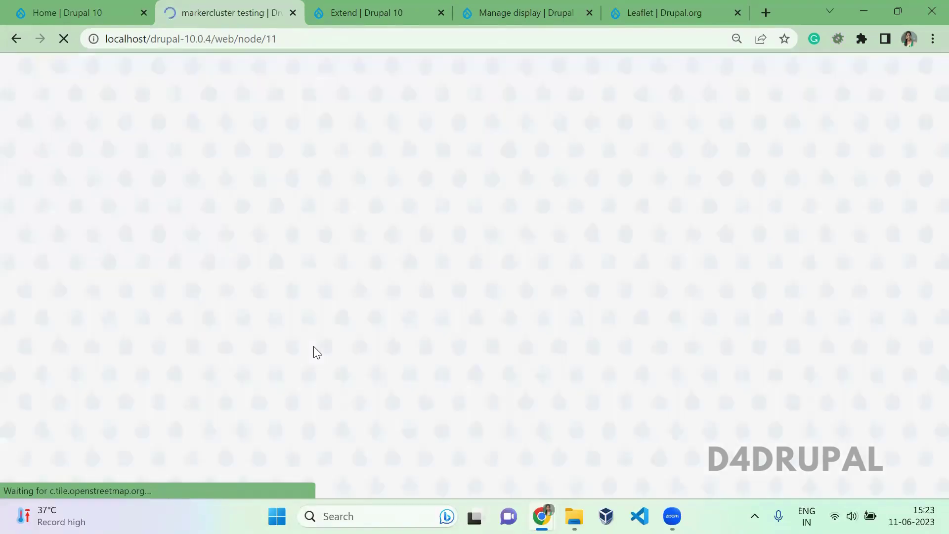
Zoom in and pan across West Africa to watch clusters split near Burkina Faso, Niger and Mali
scroll(314, 348, down, 5)
scroll(312, 344, down, 4)
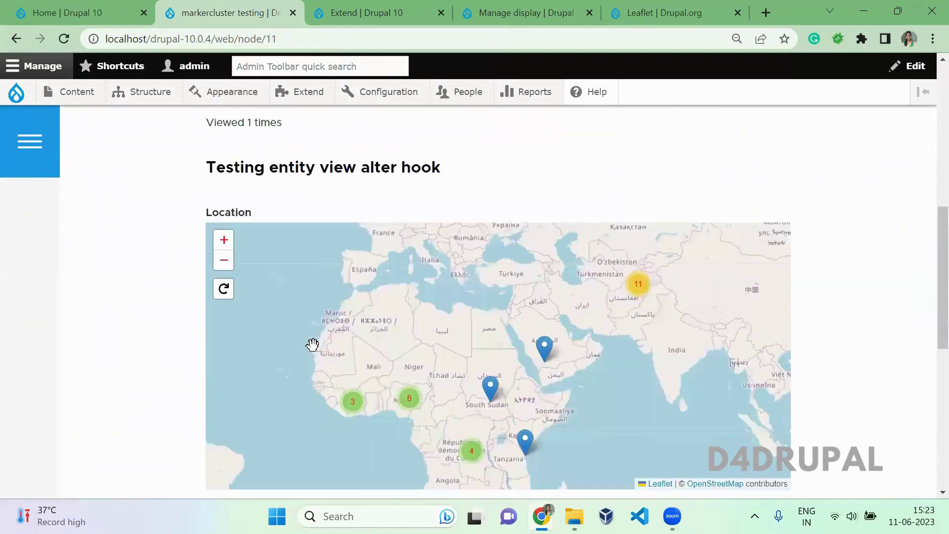
scroll(312, 344, up, 1)
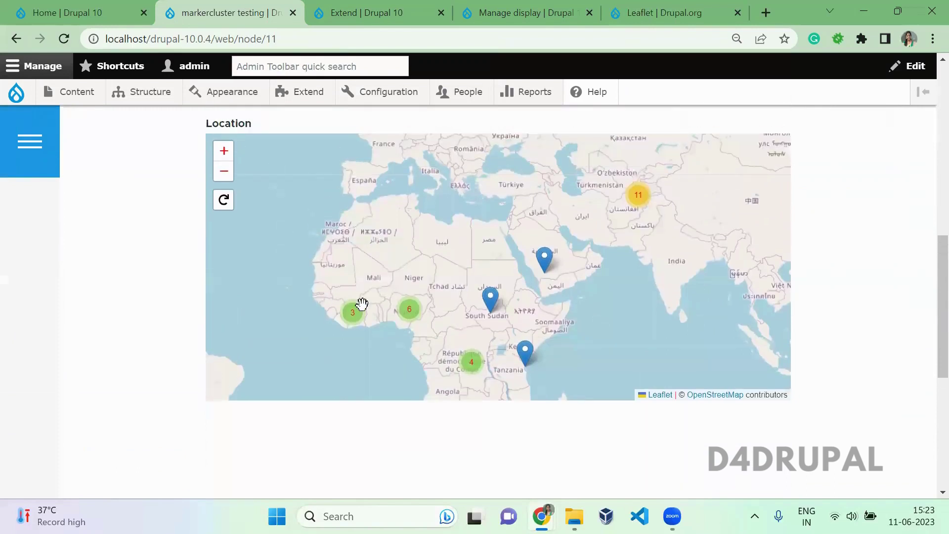
mouse_move(476, 364)
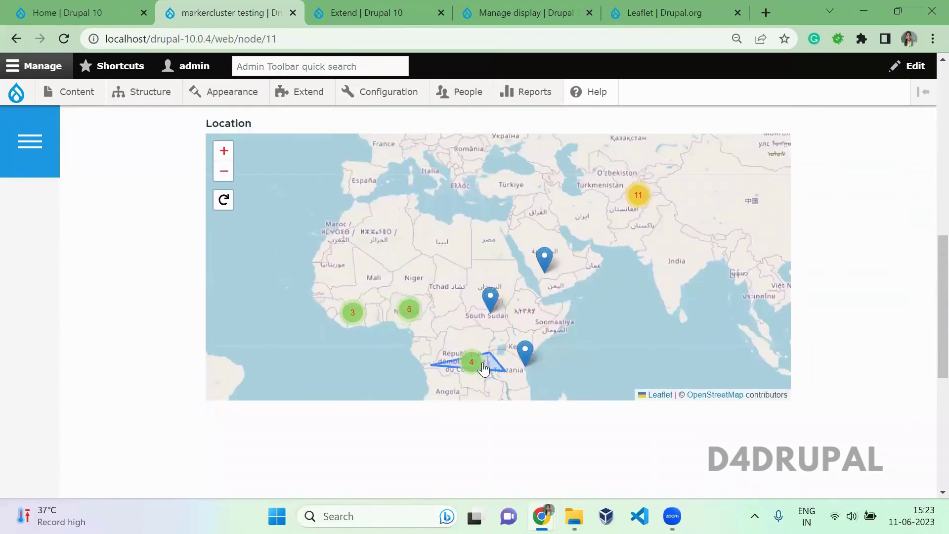
click(223, 151)
drag(405, 301, 527, 239)
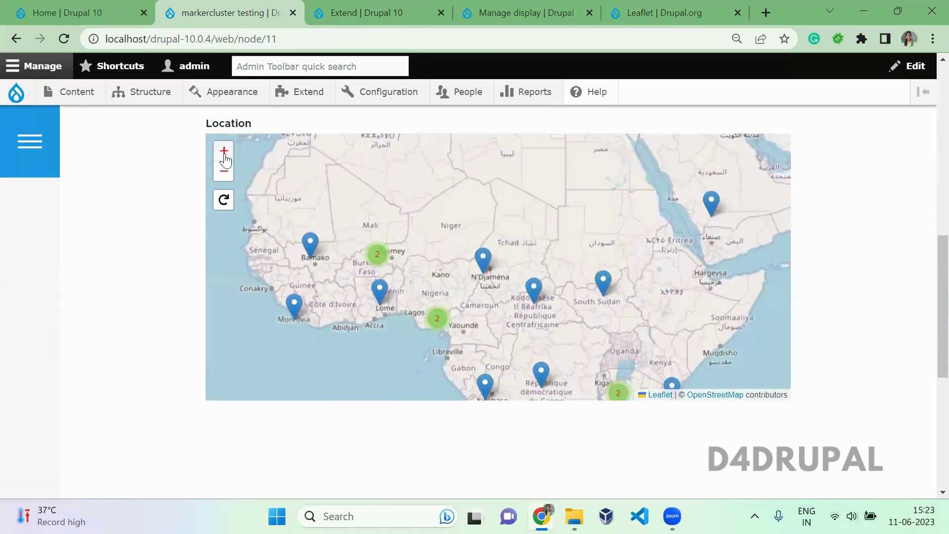
click(224, 157)
drag(393, 295, 562, 269)
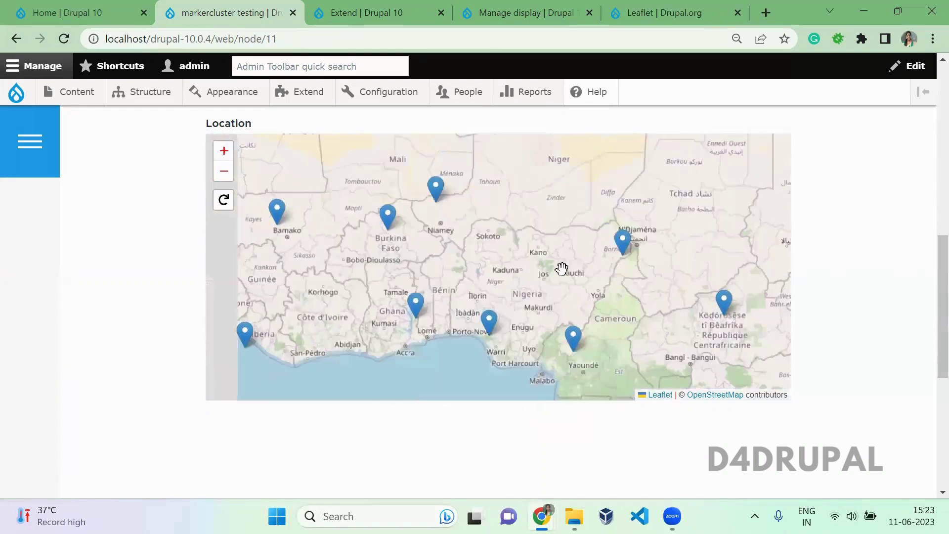
click(222, 155)
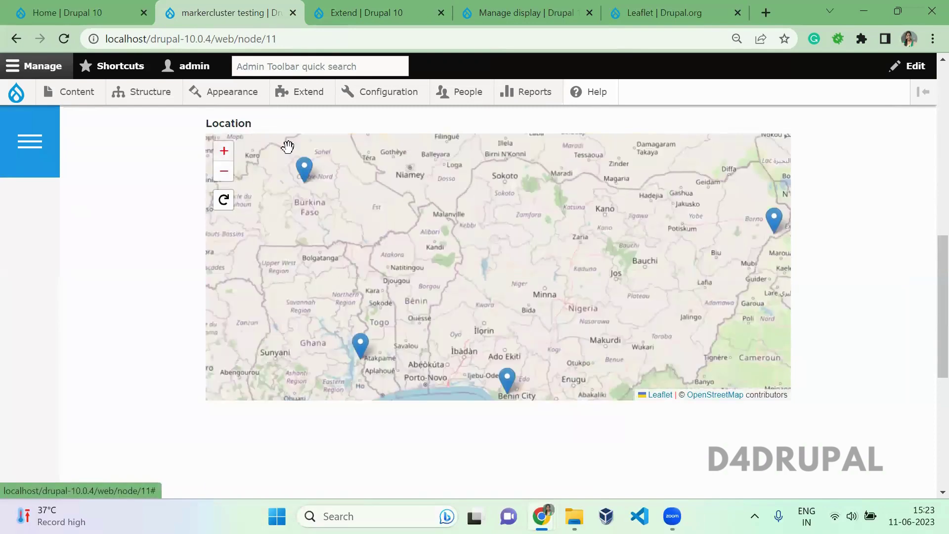
drag(382, 210, 465, 252)
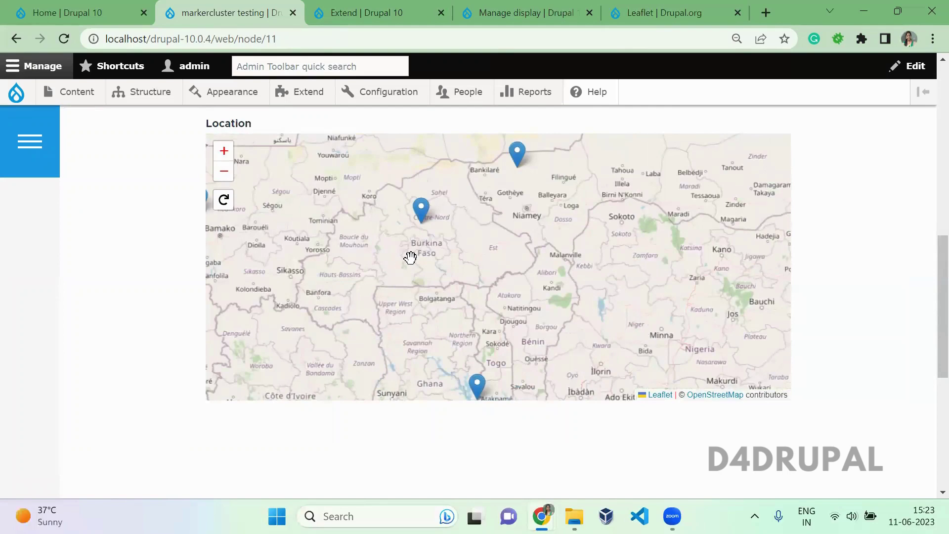
drag(410, 257, 454, 310)
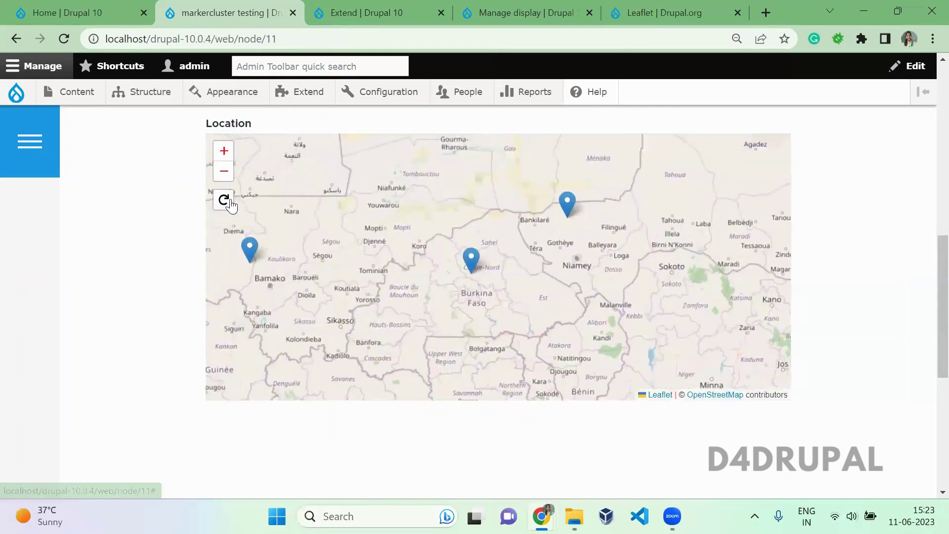
Zoom back out across Africa to Arabia and India, showing clusters of 3, 6, 4 and 11
click(227, 171)
click(226, 171)
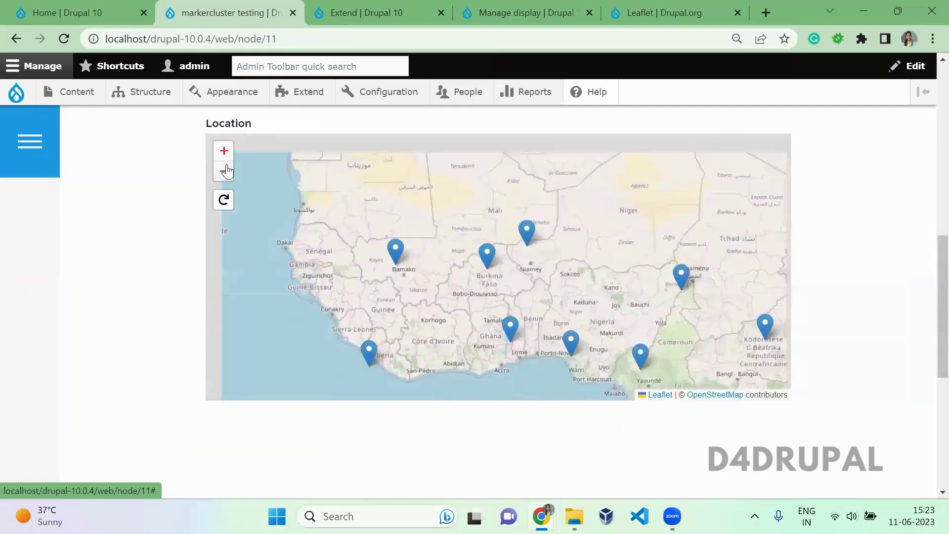
drag(514, 251, 444, 224)
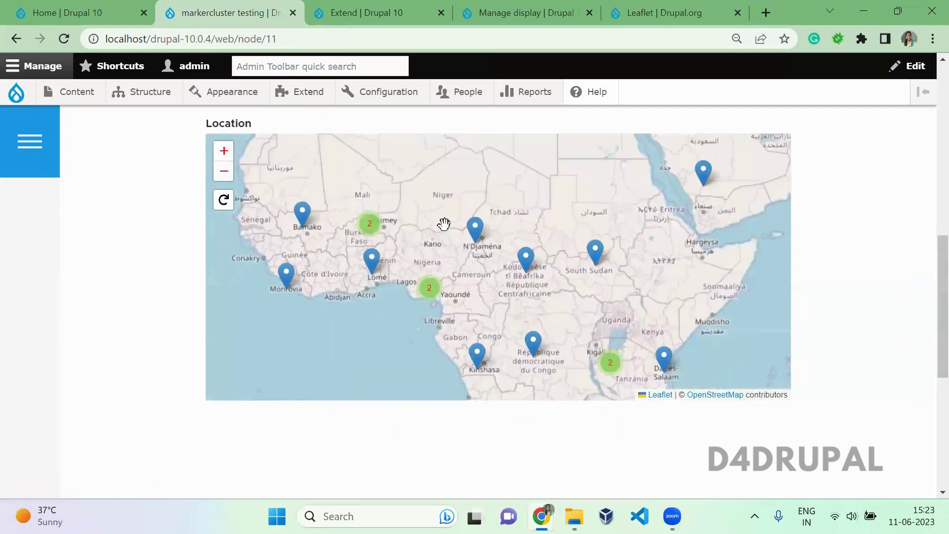
click(225, 172)
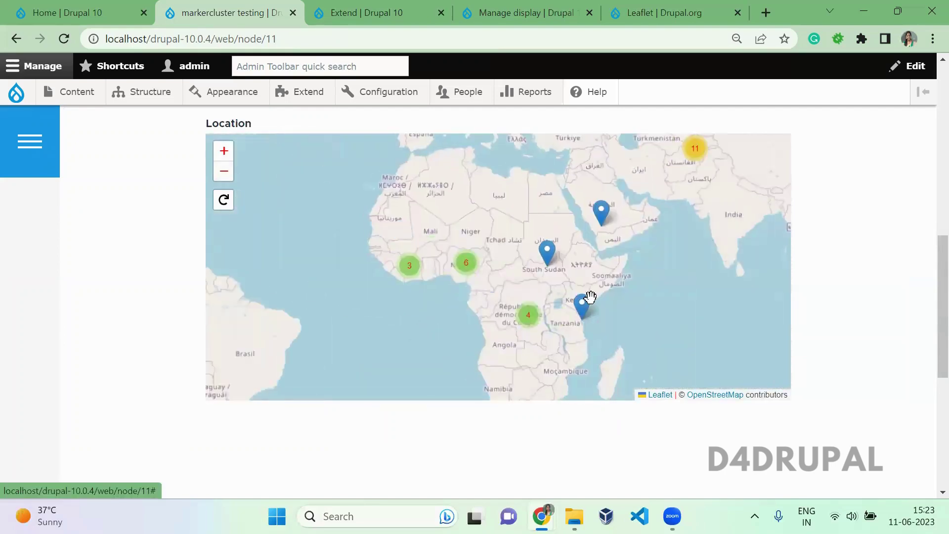
drag(496, 282, 451, 277)
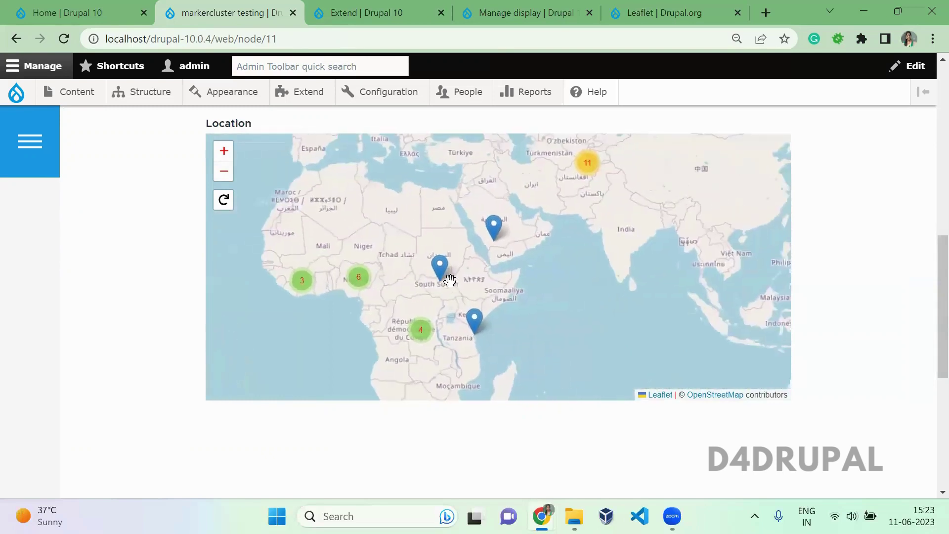